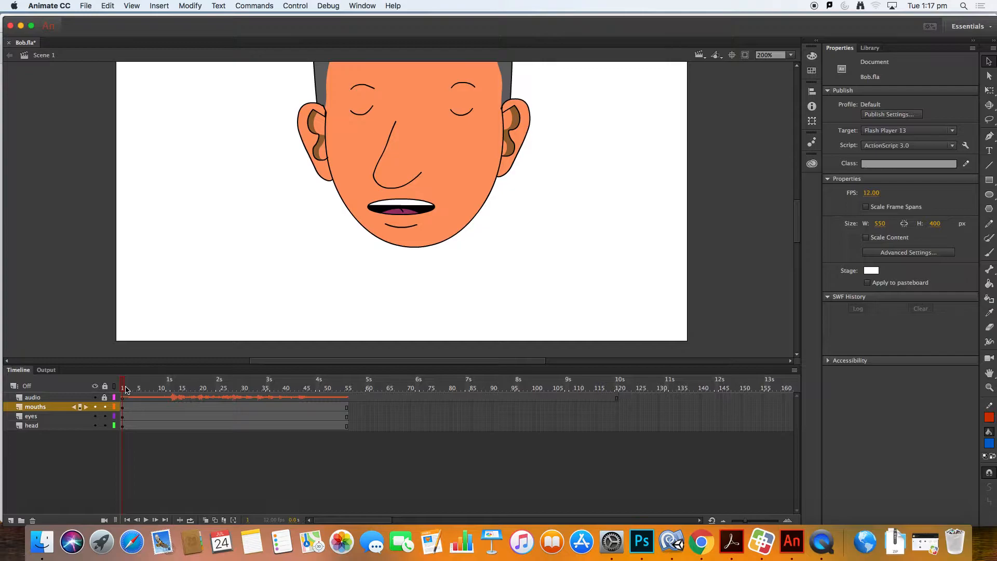
# Play the timeline from frame 1 and scrub through its opening frames to preview the animation.
pyautogui.moveTo(126, 388)
pyautogui.mouseDown()
pyautogui.moveTo(351, 385)
pyautogui.moveTo(120, 390)
pyautogui.mouseUp()
pyautogui.moveTo(127, 385); pyautogui.dragTo(71, 406)
pyautogui.press('Return')
pyautogui.moveTo(166, 384); pyautogui.dragTo(157, 384)
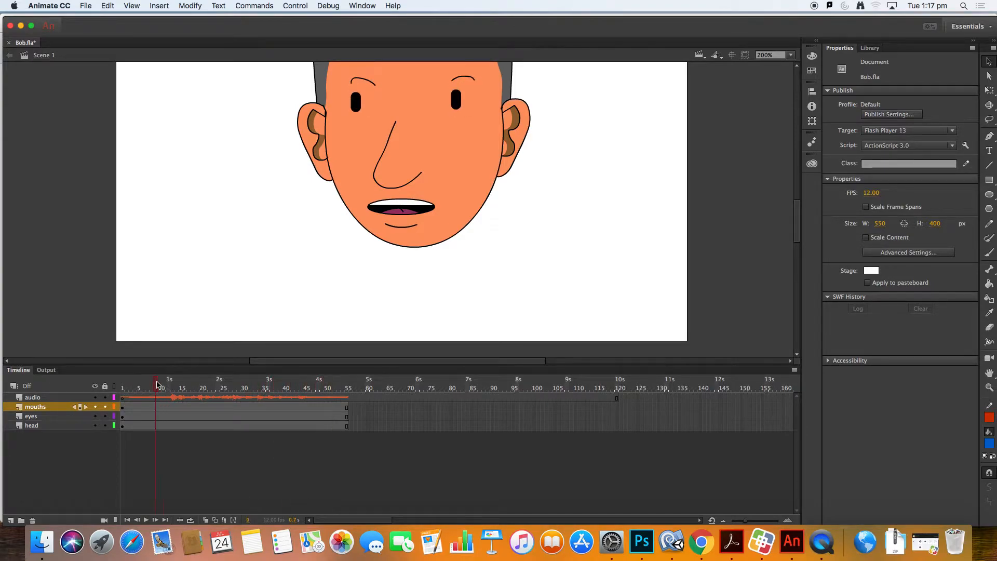
# Set the sync of the quitelikethis.aiff sound on the audio layer to Stream.
pyautogui.click(130, 397)
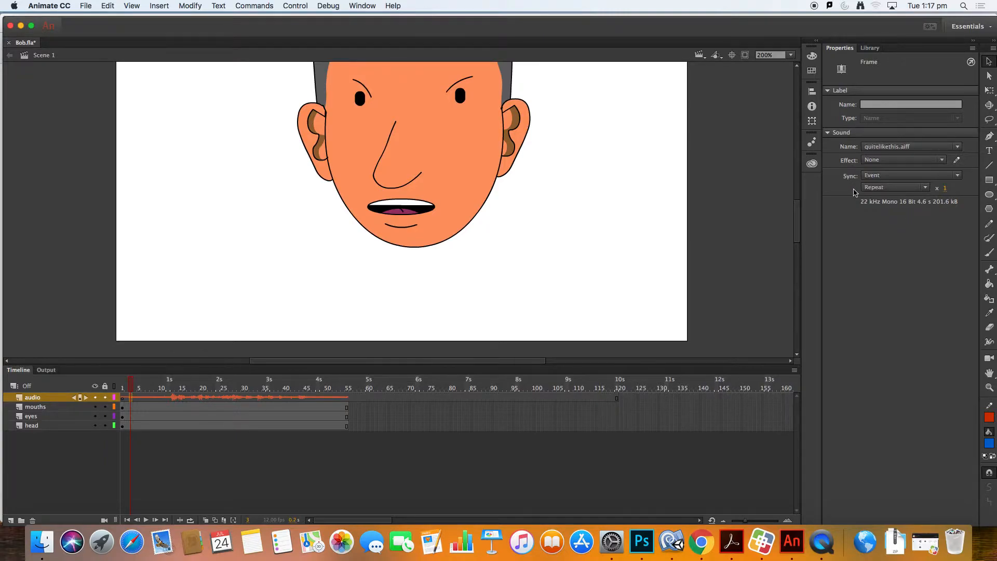
pyautogui.click(913, 179)
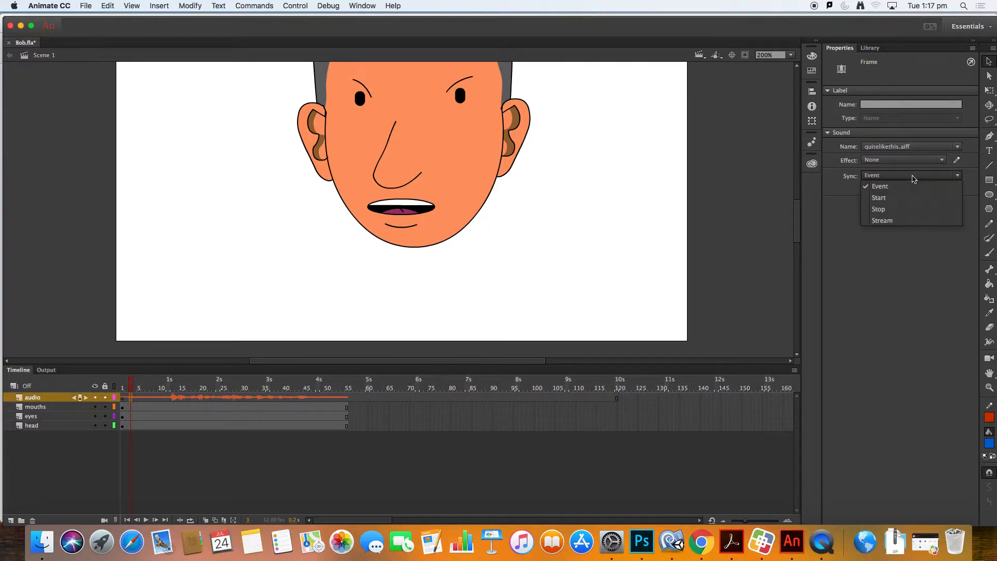
pyautogui.click(913, 179)
pyautogui.click(912, 178)
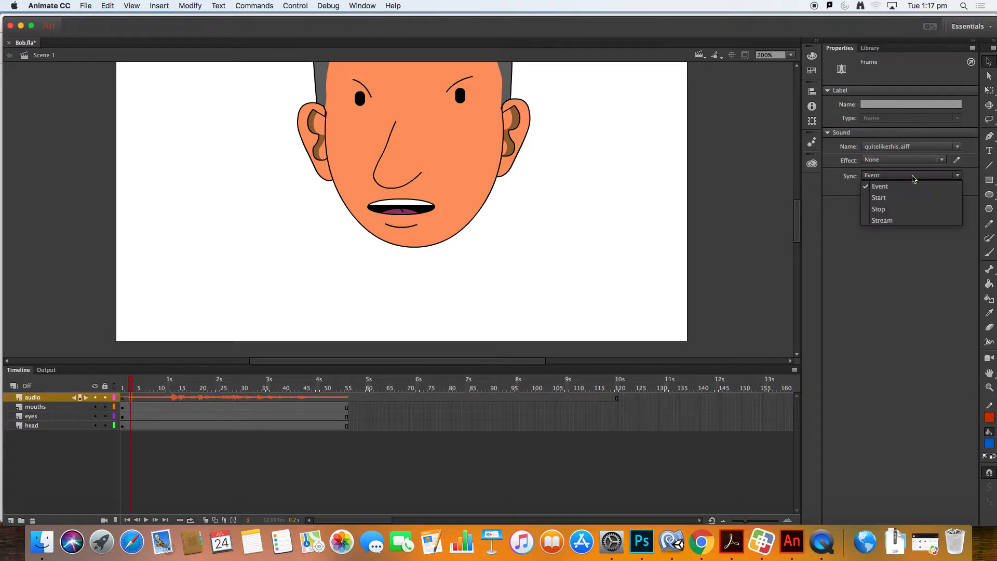
pyautogui.click(928, 224)
# Scrub from frame 1 to frame 14 with the volume raised to listen for the first word.
pyautogui.moveTo(143, 382); pyautogui.dragTo(94, 382)
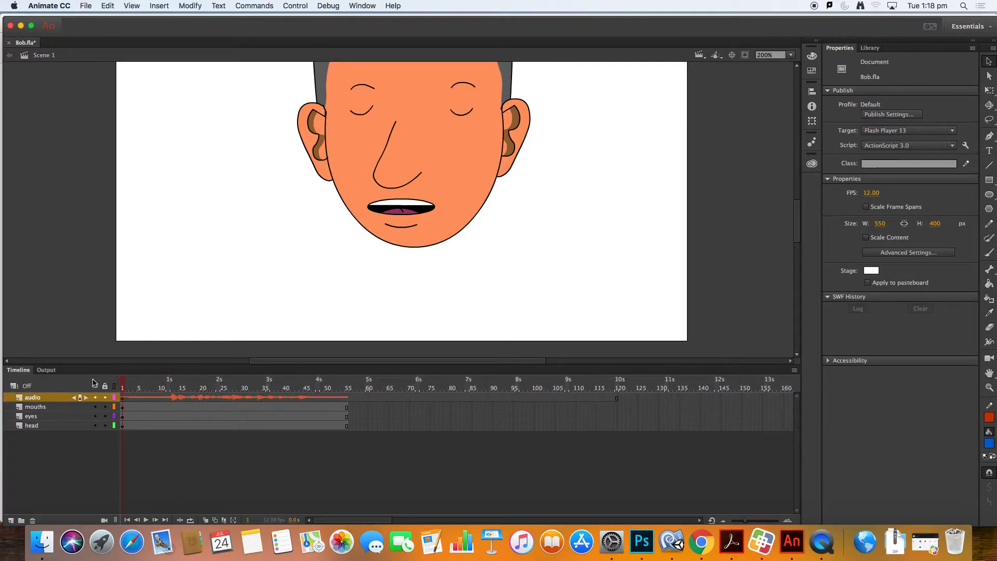
pyautogui.press('XF86AudioRaiseVolume')
pyautogui.click(177, 384)
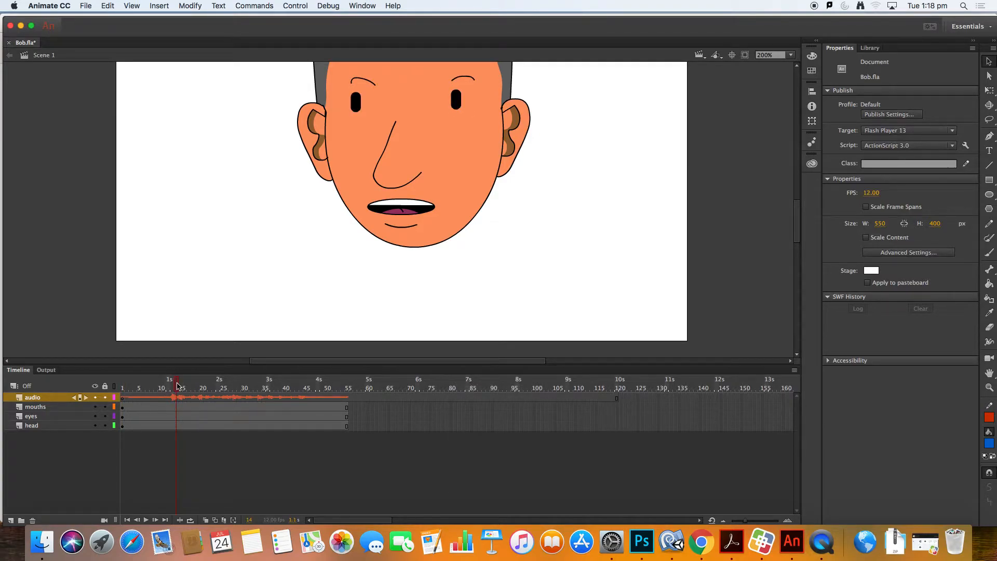
# Switch to Chrome and examine the Dialogue chart of vowel and consonant mouth shapes on the Week 4 Lip Sync Animation page.
pyautogui.click(704, 545)
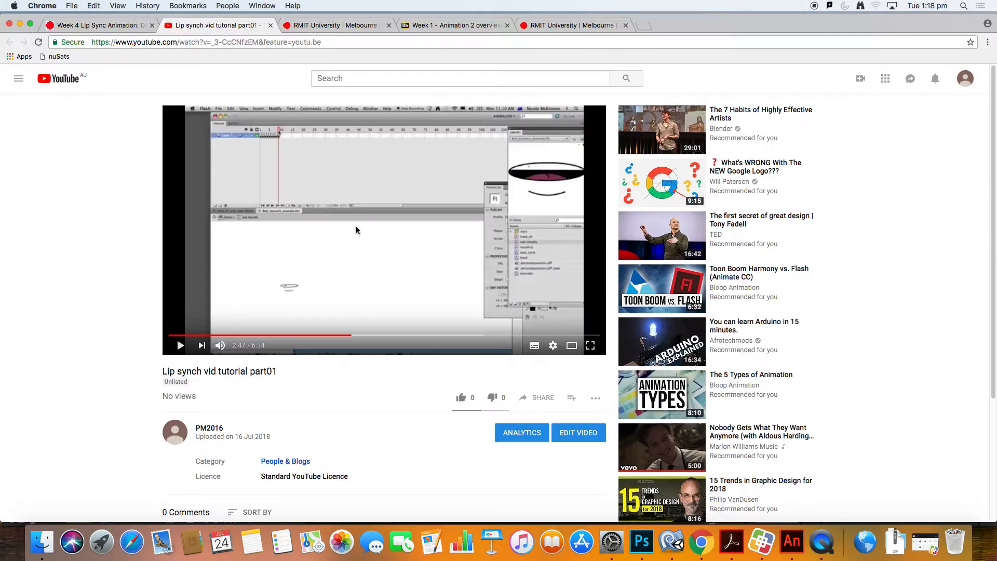
pyautogui.click(98, 25)
pyautogui.scroll(-10, 508, 251)
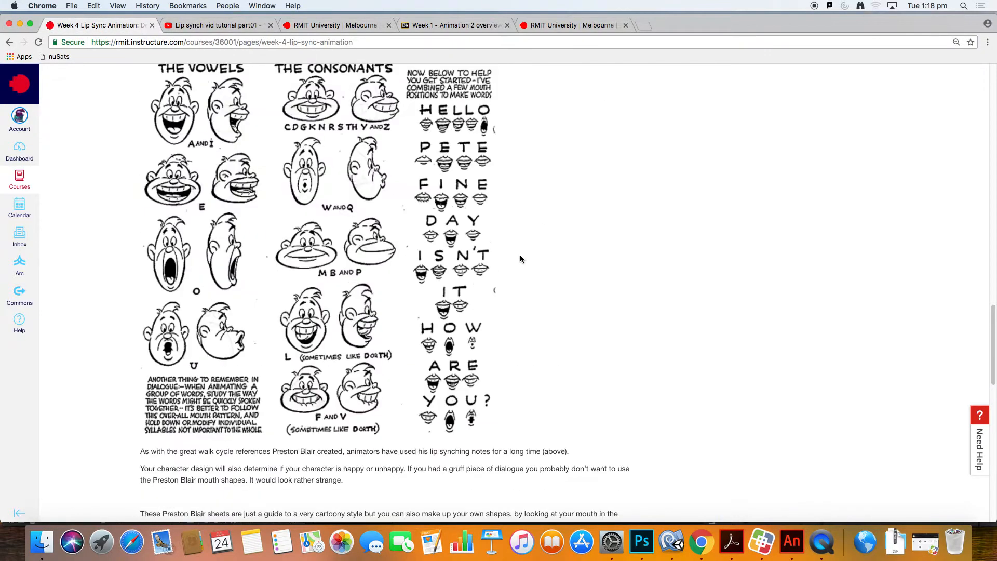
pyautogui.scroll(3, 528, 259)
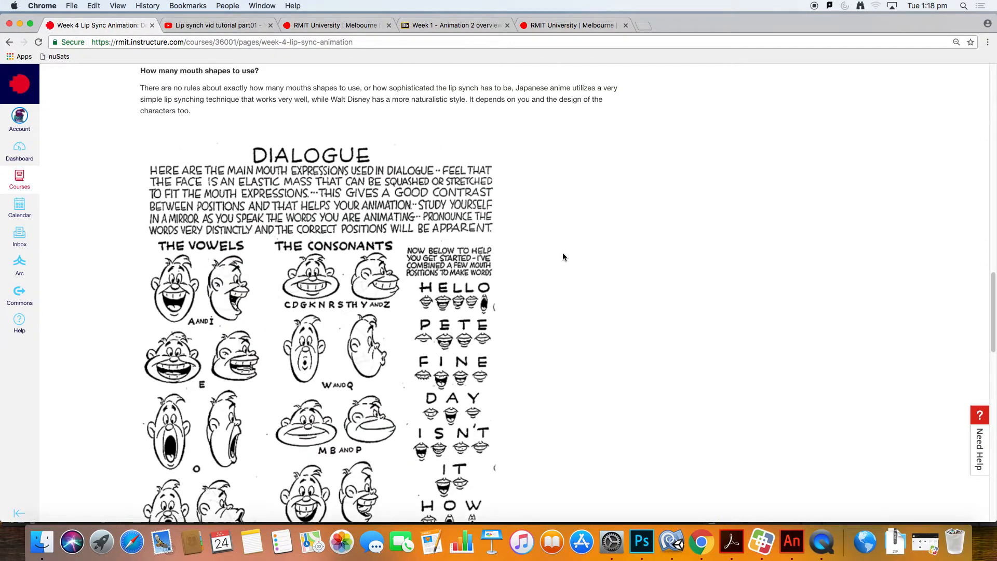
pyautogui.scroll(-3, 562, 256)
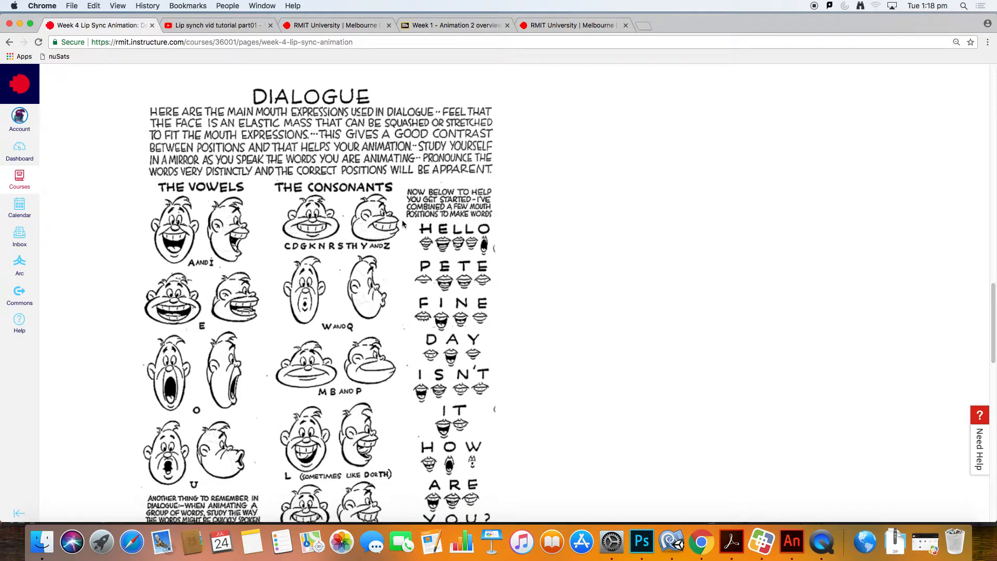
pyautogui.scroll(-1, 550, 219)
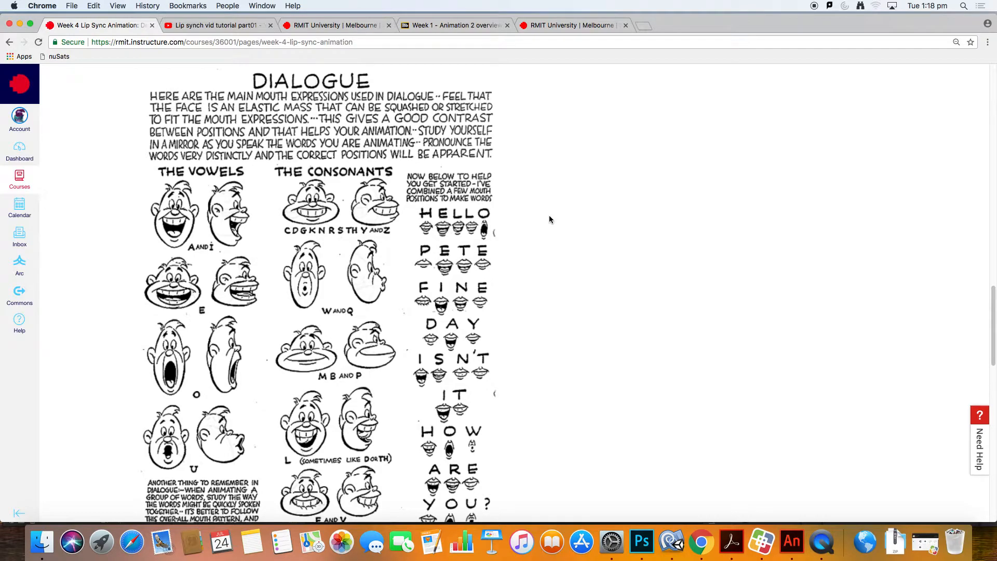
pyautogui.scroll(-1, 609, 221)
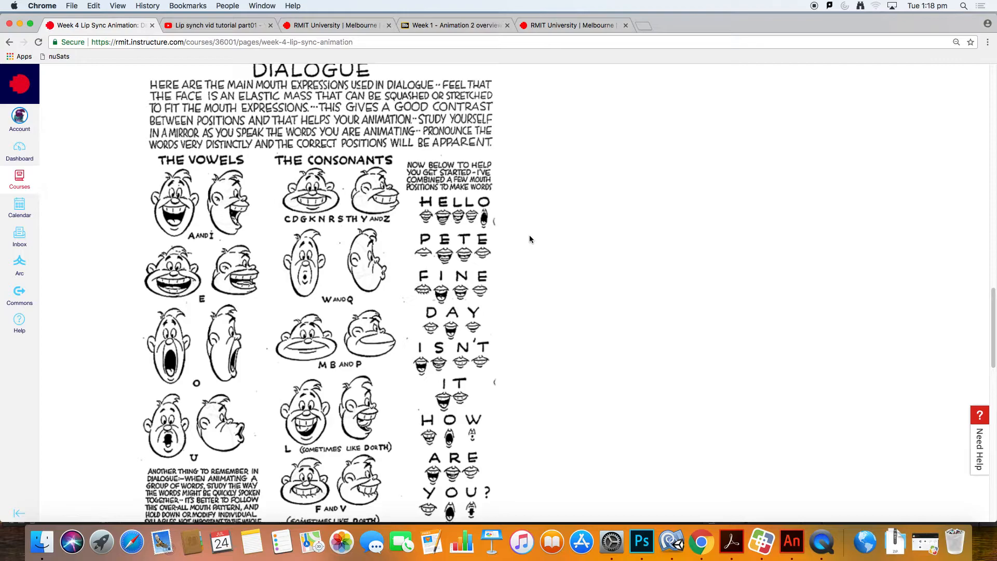
pyautogui.scroll(-1, 567, 238)
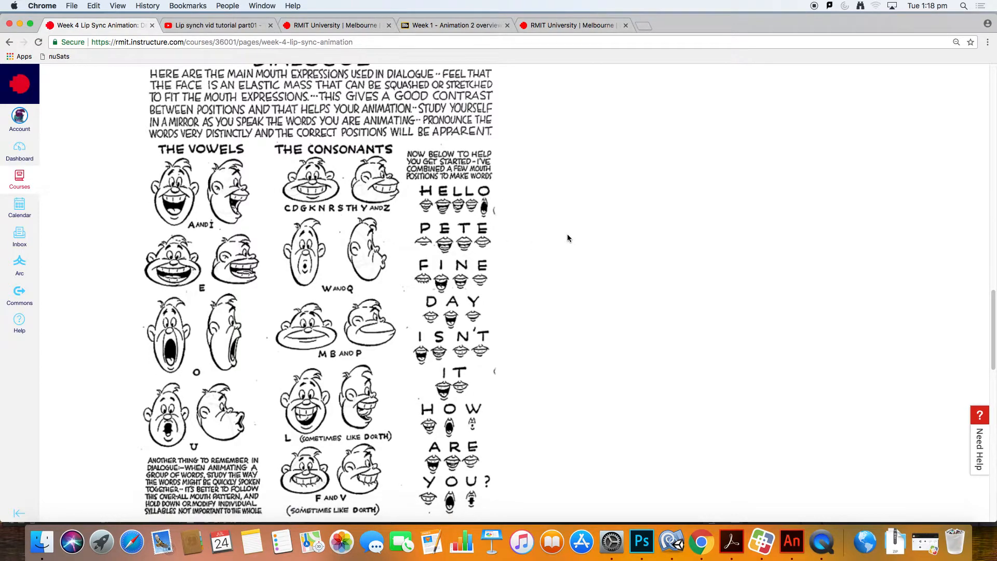
pyautogui.scroll(-1, 567, 238)
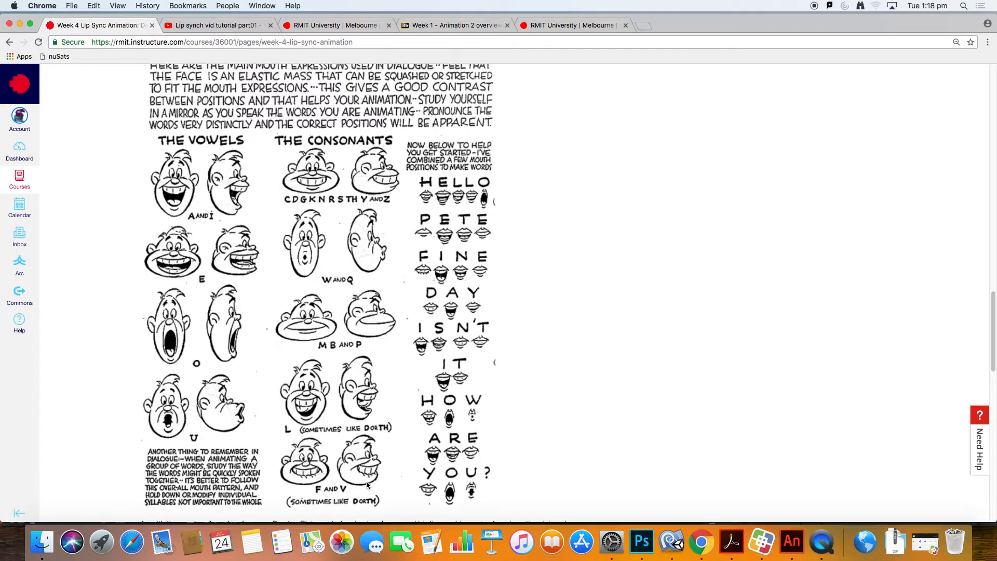
pyautogui.scroll(-1, 573, 398)
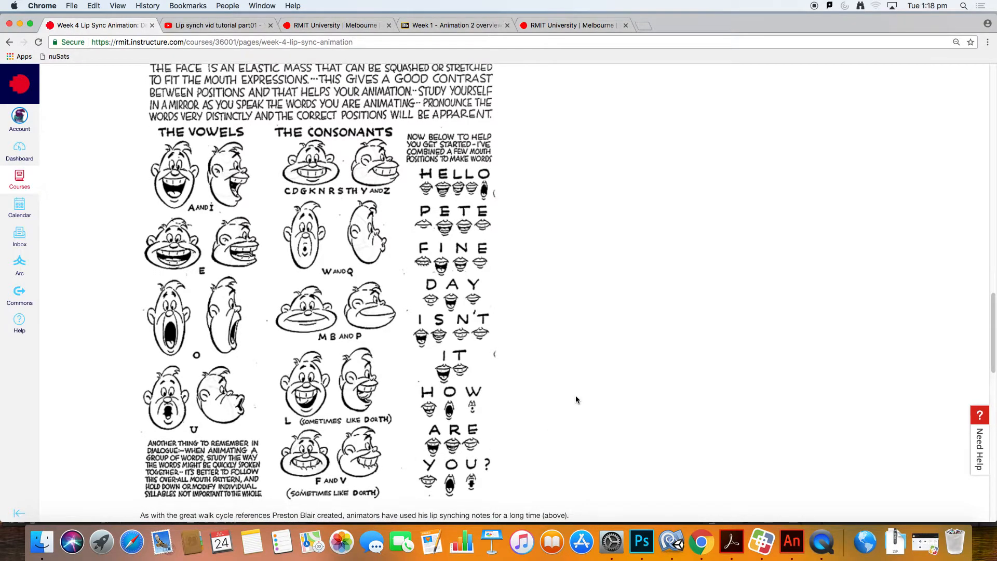
pyautogui.scroll(-1, 575, 396)
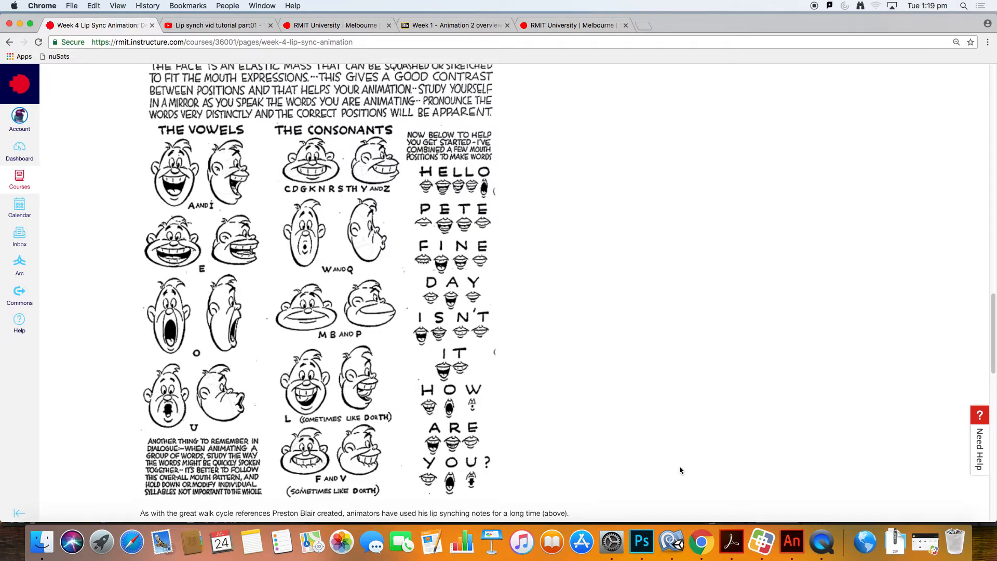
# Switch back to Animate, inspect the mouth instance's looping properties, and play the timeline from frame 1.
pyautogui.click(791, 542)
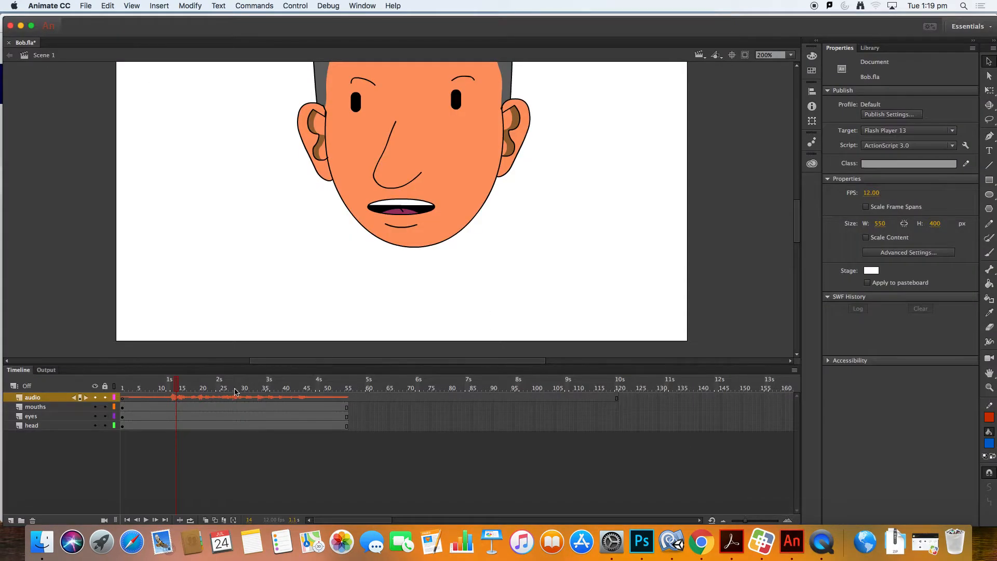
pyautogui.moveTo(176, 384); pyautogui.dragTo(158, 382)
pyautogui.click(147, 406)
pyautogui.click(399, 211)
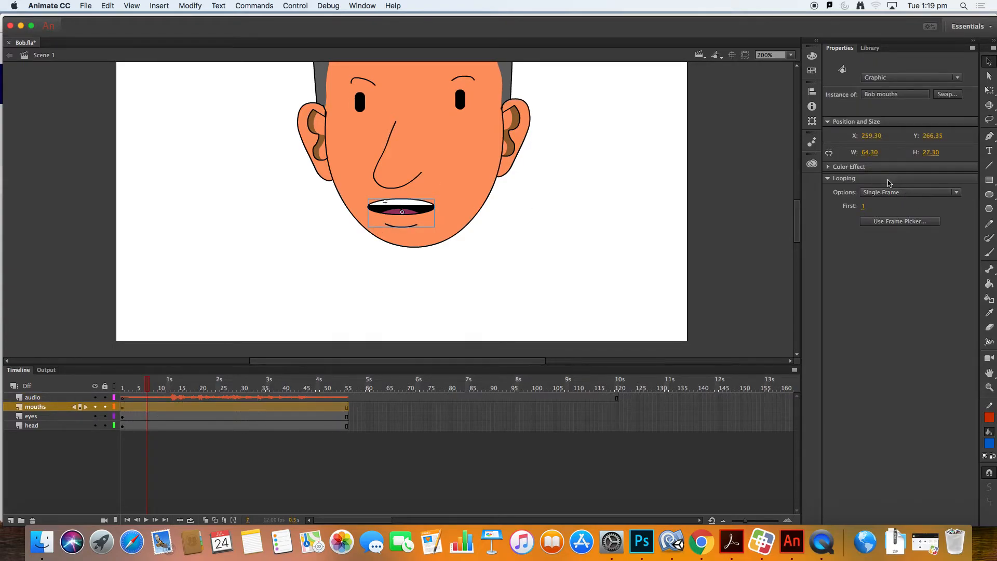
pyautogui.moveTo(159, 386); pyautogui.dragTo(119, 386)
pyautogui.press('Return')
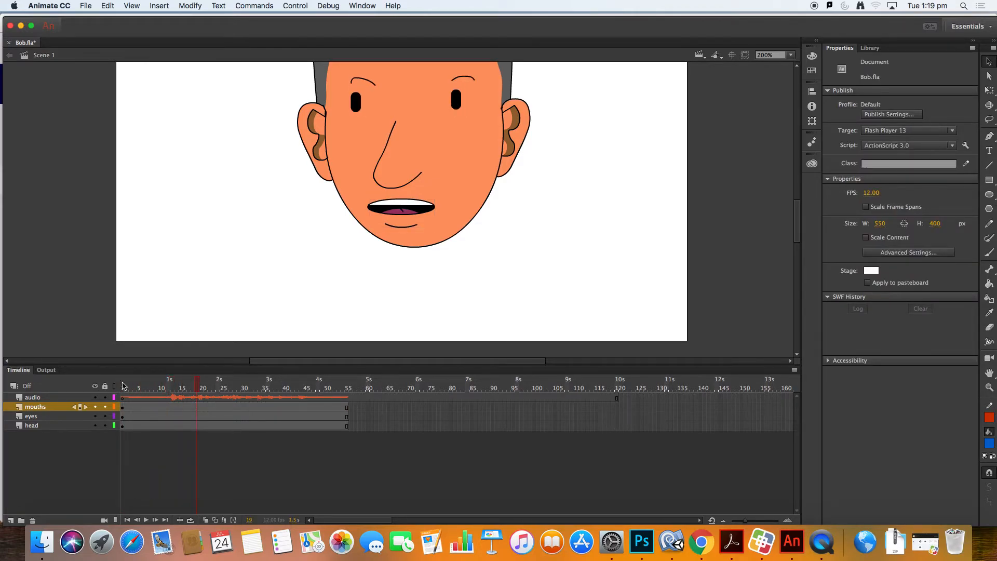
# Insert a keyframe on the mouths layer at frame 13, where the speech starts.
pyautogui.moveTo(168, 385); pyautogui.dragTo(171, 383)
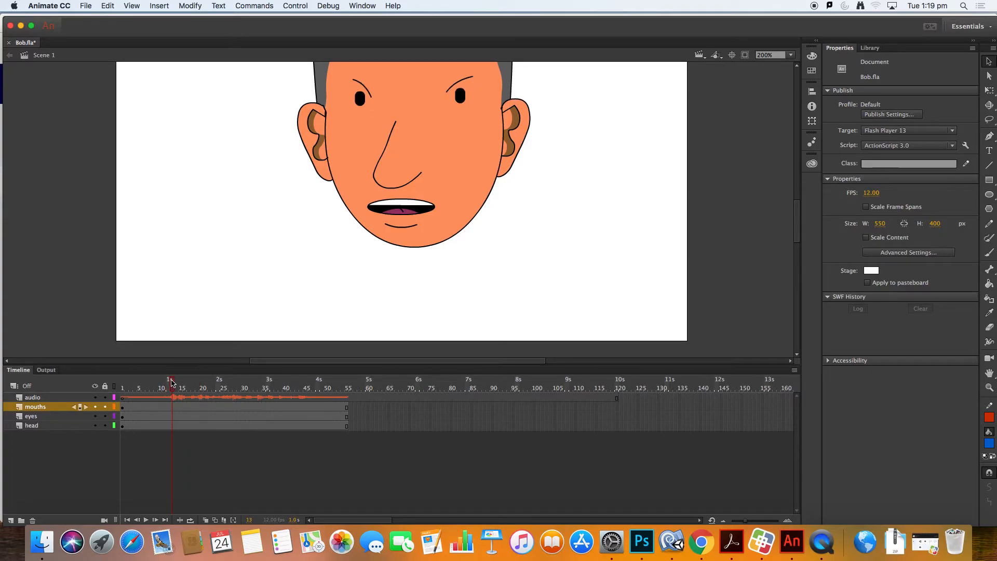
pyautogui.click(173, 406)
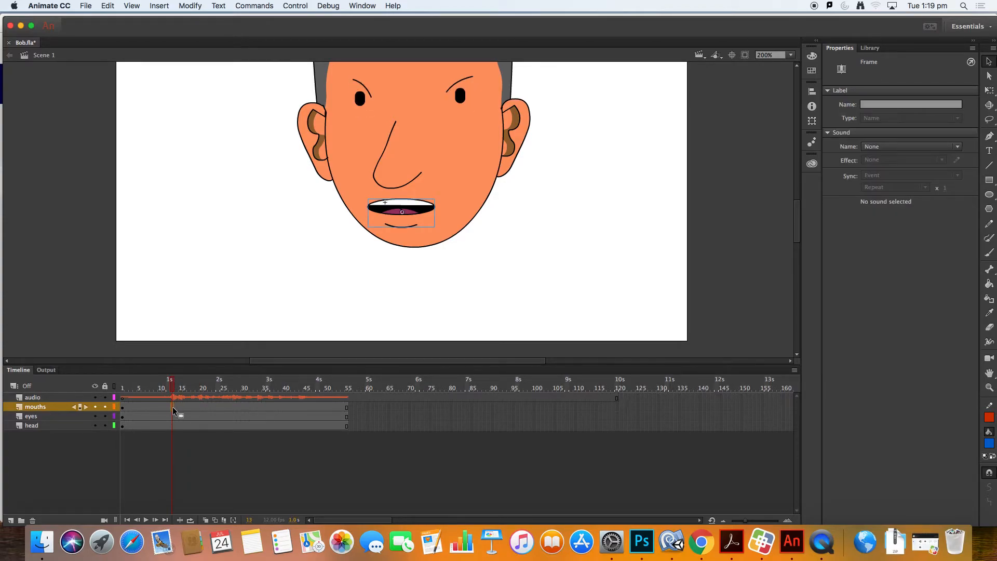
pyautogui.rightClick(172, 406)
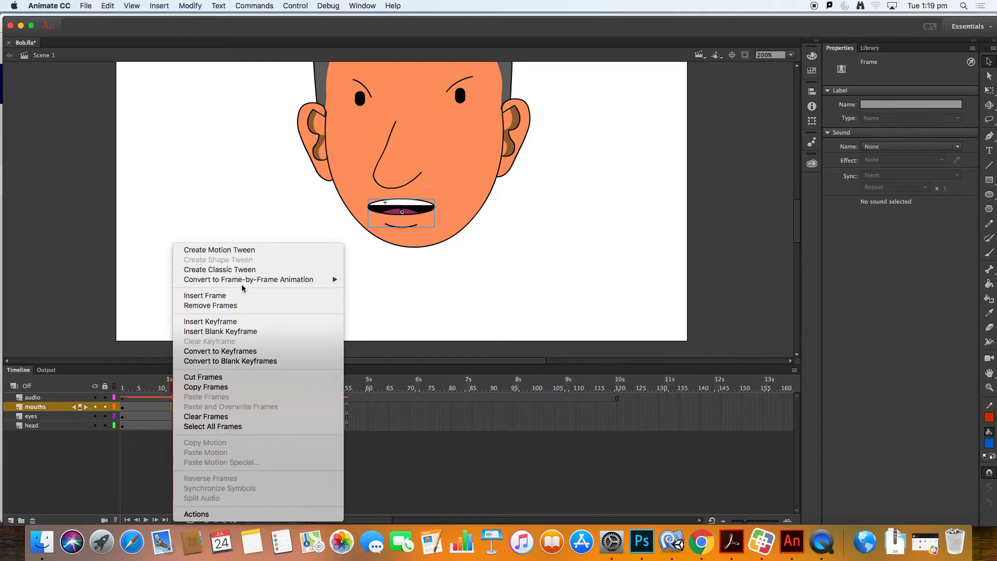
pyautogui.click(246, 321)
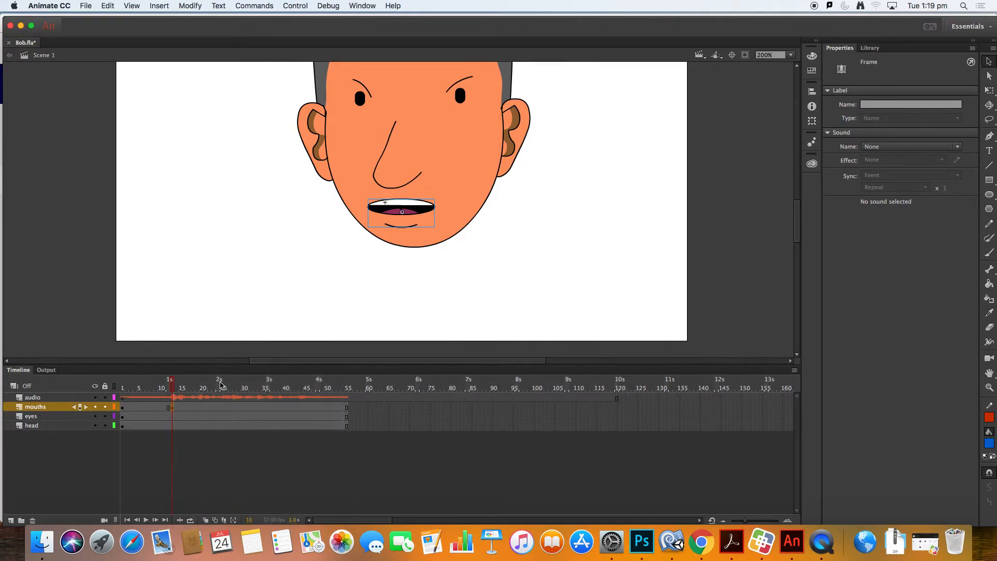
# Open the Frame Picker for the mouth instance at frame 13 and enlarge it to fit all mouth shapes.
pyautogui.click(407, 210)
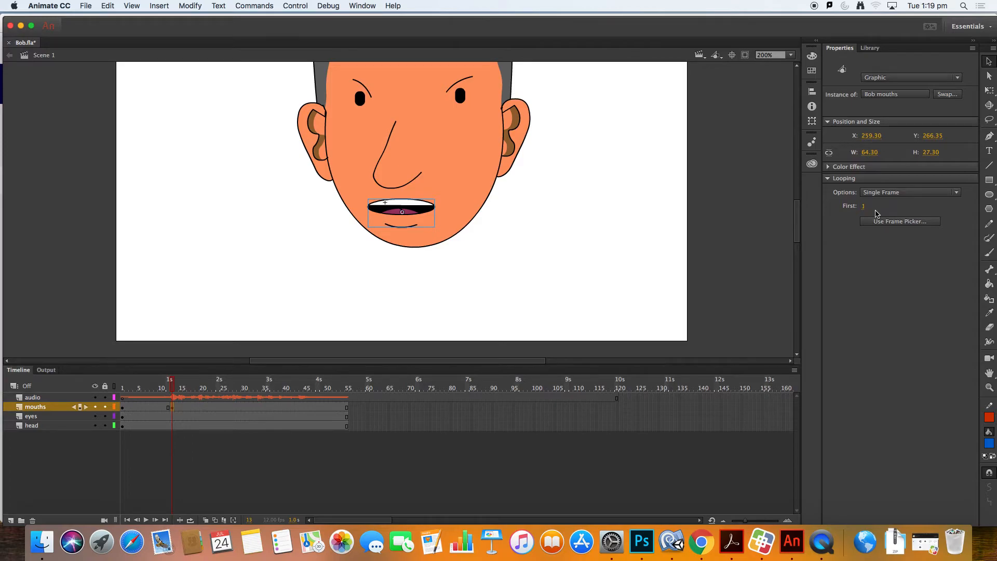
pyautogui.moveTo(863, 207)
pyautogui.mouseDown()
pyautogui.moveTo(883, 206)
pyautogui.moveTo(852, 209)
pyautogui.mouseUp()
pyautogui.click(924, 220)
pyautogui.moveTo(522, 206); pyautogui.dragTo(602, 126)
pyautogui.moveTo(654, 322); pyautogui.dragTo(746, 384)
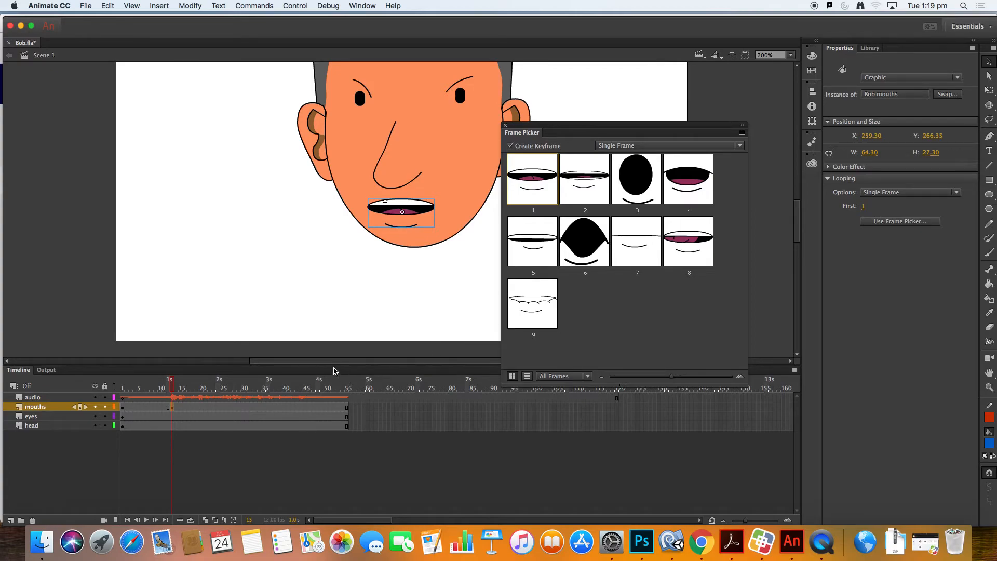
# Assign the closed mouth shape 7 to the opening span of the mouths layer, before the frame 13 keyframe.
pyautogui.click(158, 407)
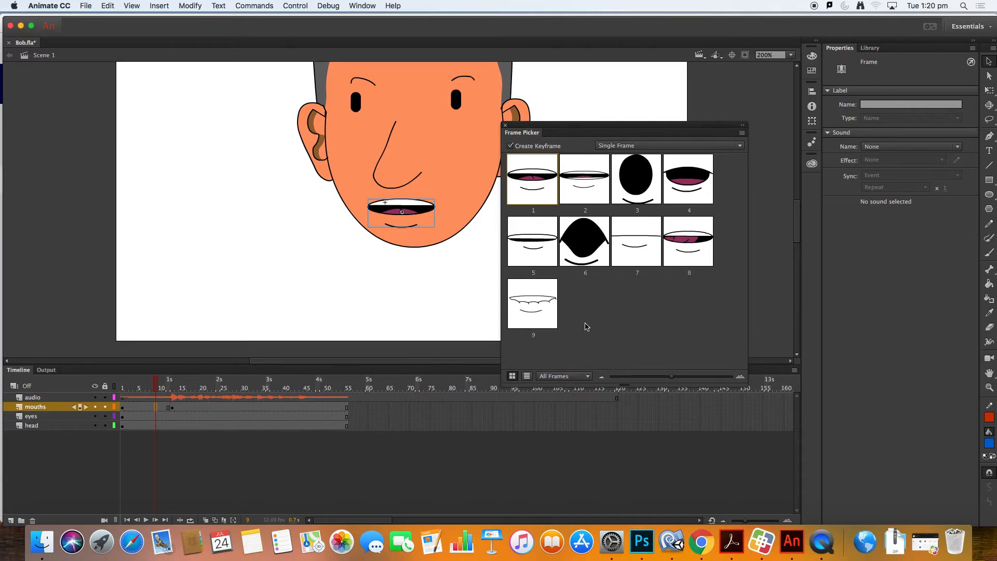
pyautogui.click(131, 406)
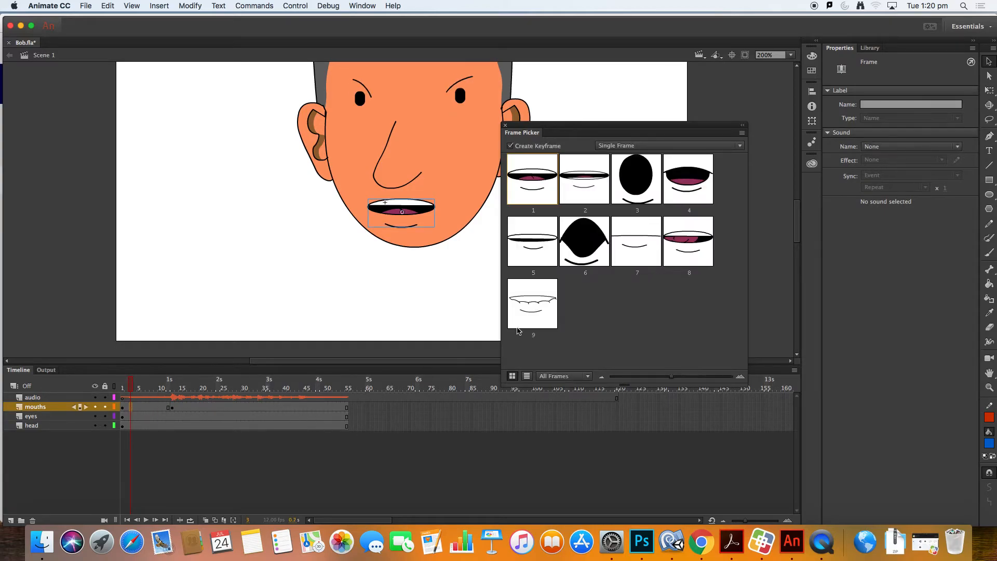
pyautogui.click(642, 237)
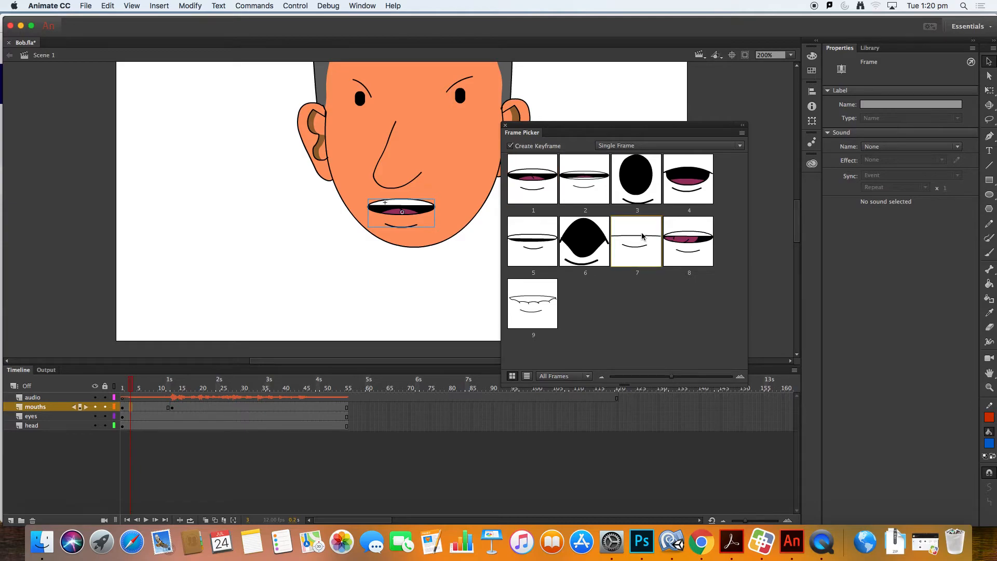
pyautogui.click(130, 408)
# Set the mouth to shape 5 at frame 15 with the Frame Picker, creating a keyframe there.
pyautogui.moveTo(130, 409); pyautogui.dragTo(173, 384)
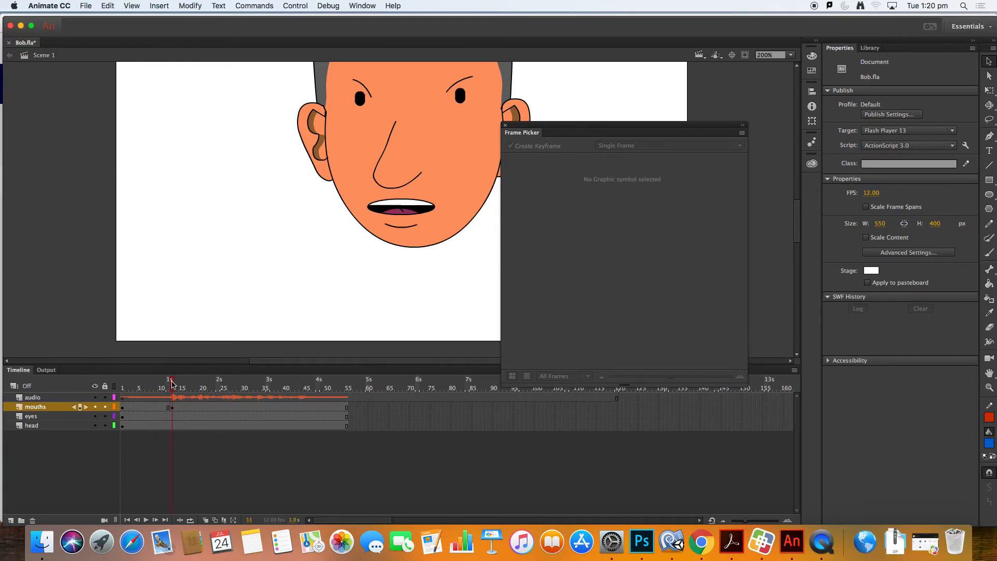
pyautogui.moveTo(173, 385); pyautogui.dragTo(181, 384)
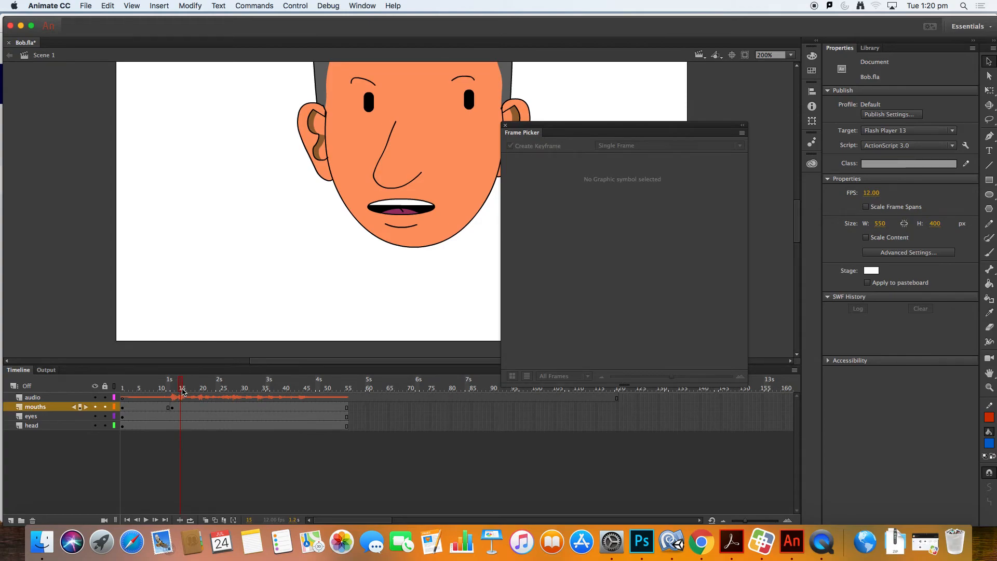
pyautogui.click(393, 213)
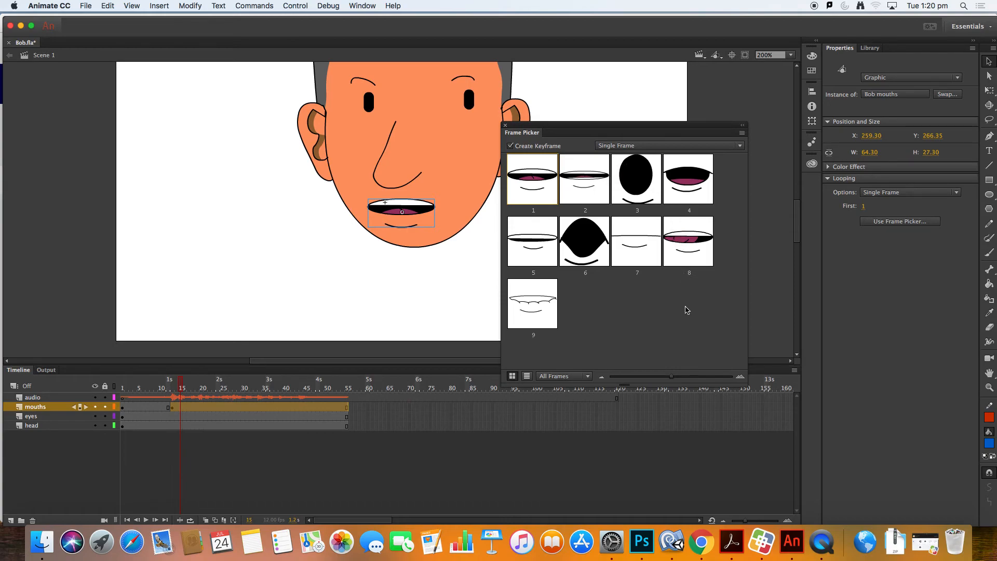
pyautogui.click(537, 251)
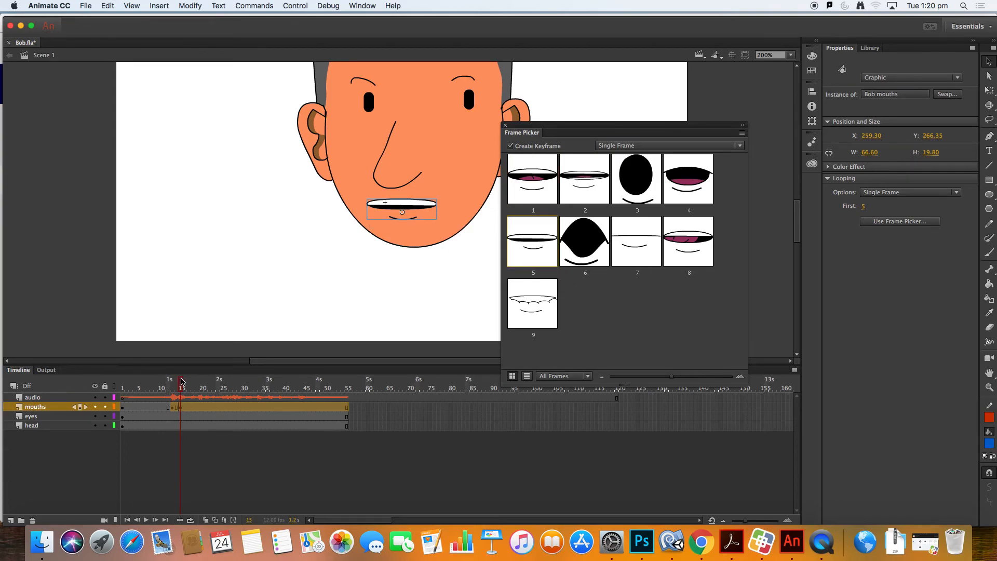
# Set the mouth to the round open shape 3 at frame 16, creating a keyframe there.
pyautogui.moveTo(182, 382); pyautogui.dragTo(190, 380)
pyautogui.moveTo(199, 378); pyautogui.dragTo(185, 381)
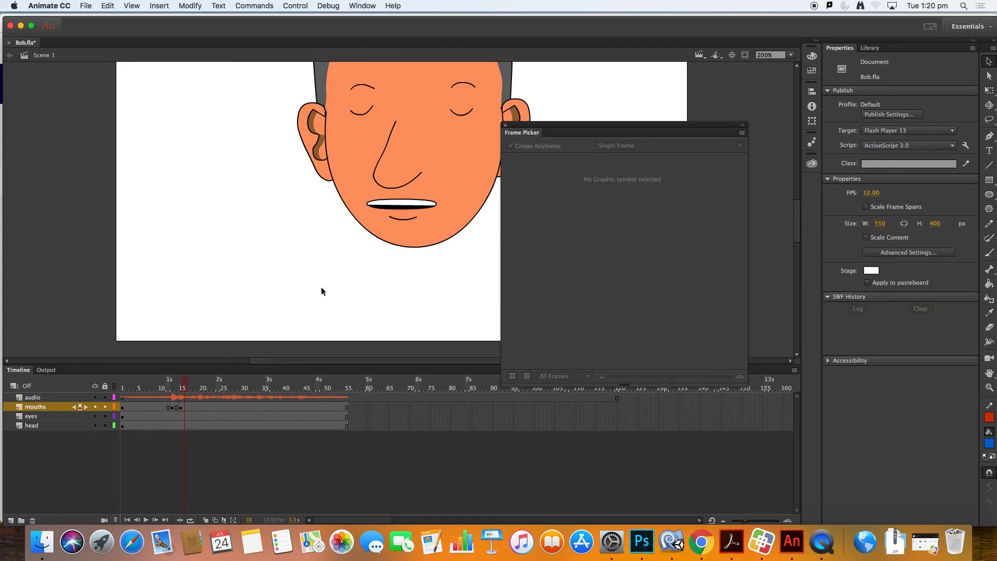
pyautogui.click(395, 205)
pyautogui.click(630, 178)
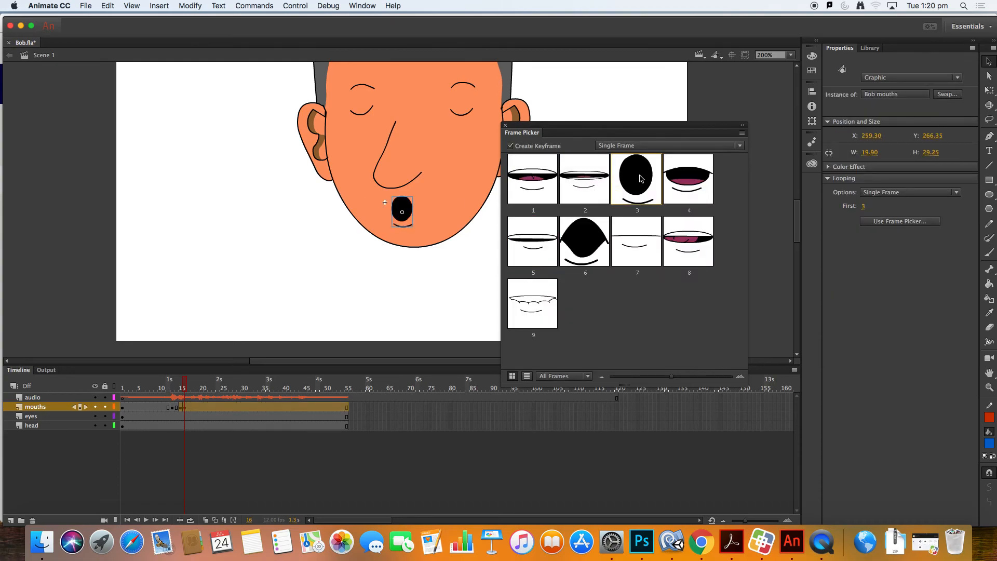
# Play the timeline from frame 1 to check the new mouth shapes against the audio.
pyautogui.click(192, 384)
pyautogui.moveTo(192, 384); pyautogui.dragTo(68, 391)
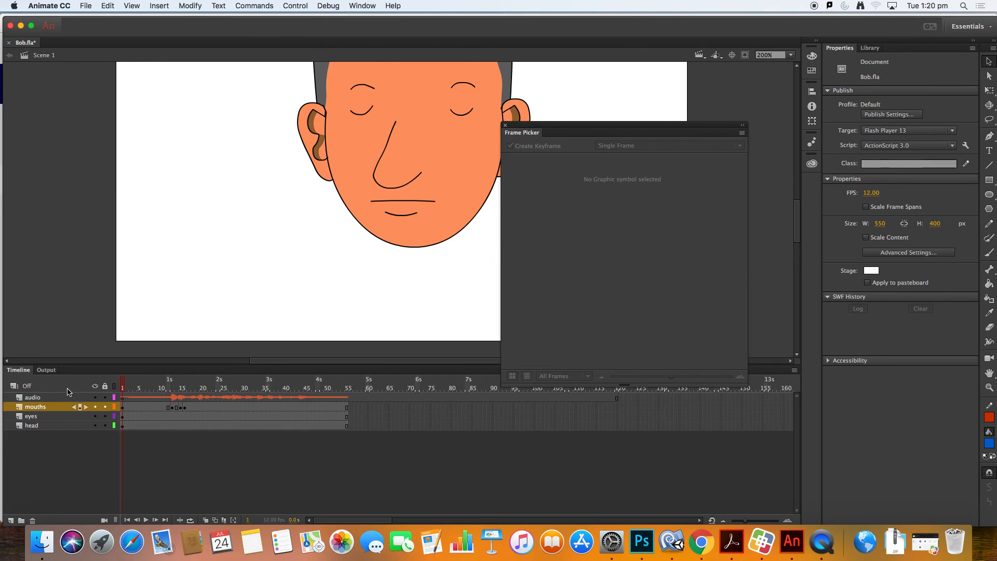
pyautogui.press('Return')
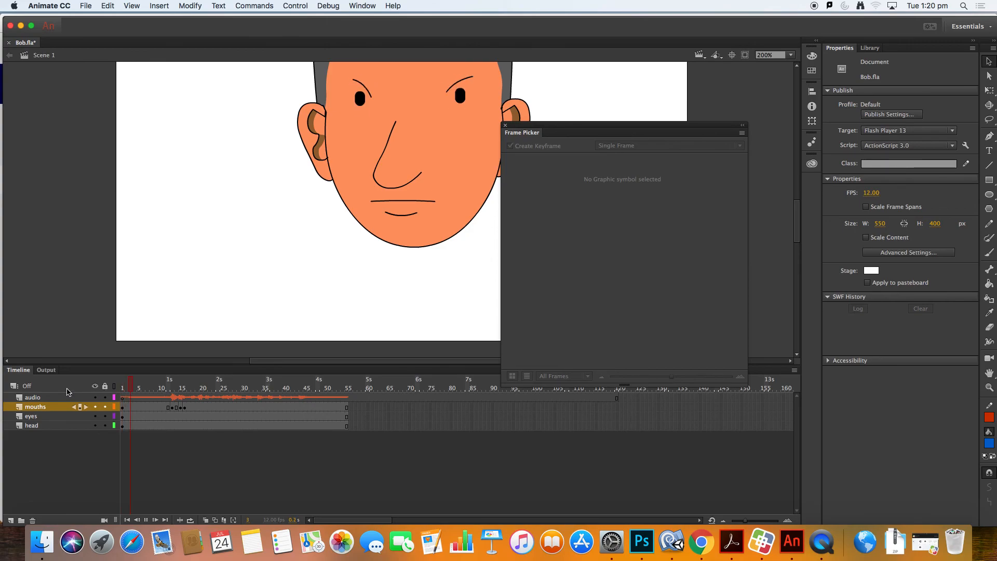